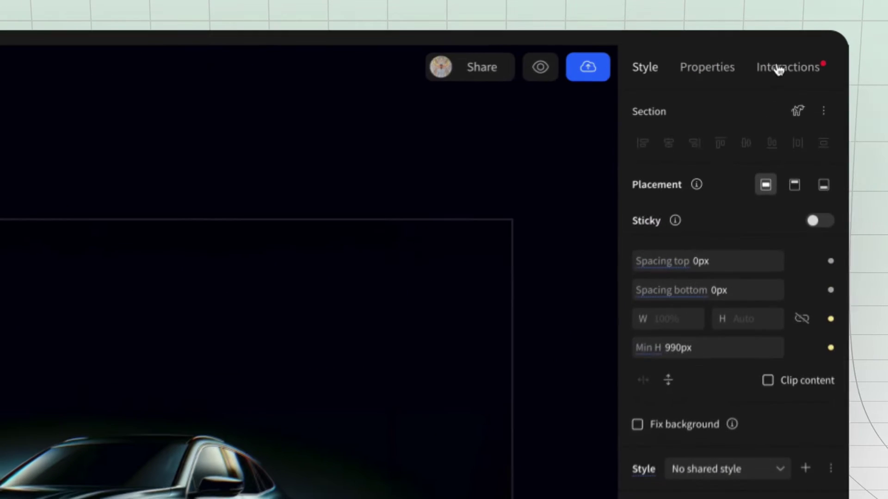
# Add an On click interaction with target Image and action Show.
pyautogui.click(783, 49)
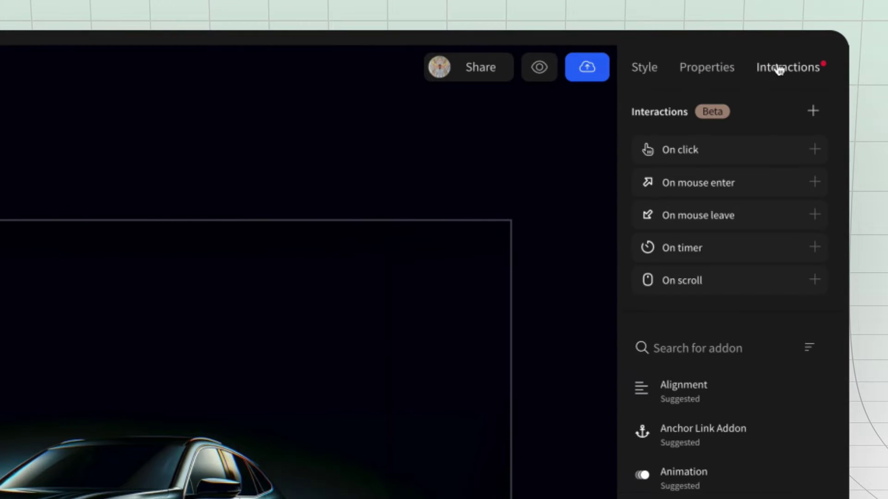
pyautogui.click(704, 148)
pyautogui.click(572, 202)
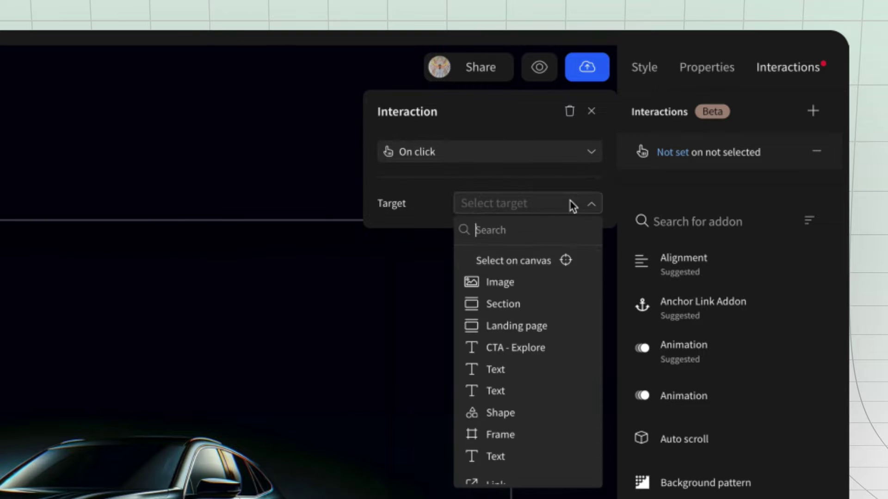
pyautogui.click(495, 281)
pyautogui.click(493, 235)
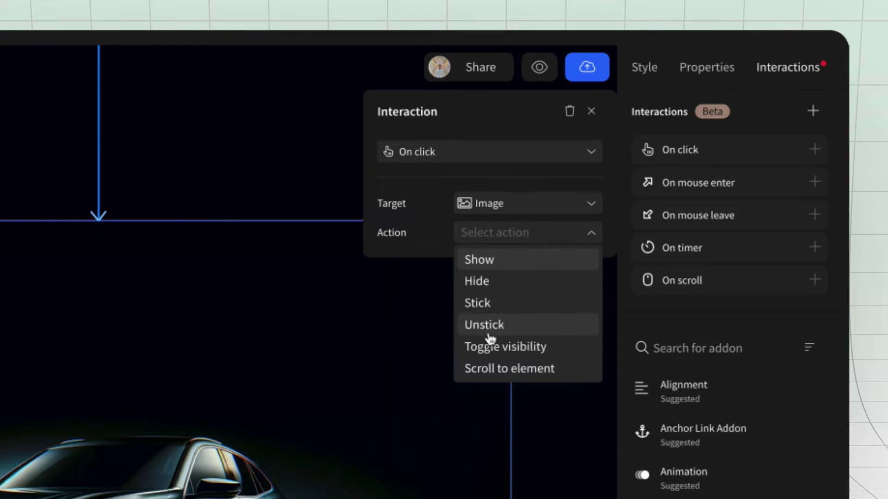
pyautogui.click(486, 264)
pyautogui.click(477, 323)
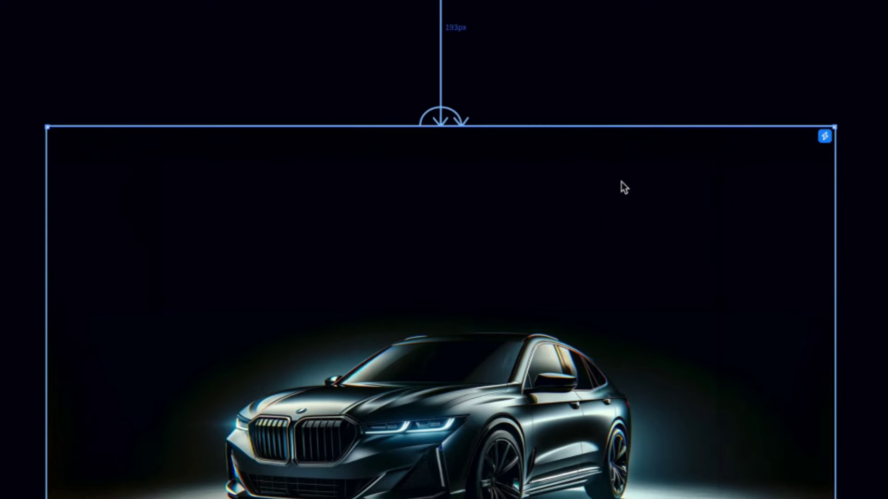
# Open the Action choices for the second Image-targeted click interaction.
pyautogui.click(820, 334)
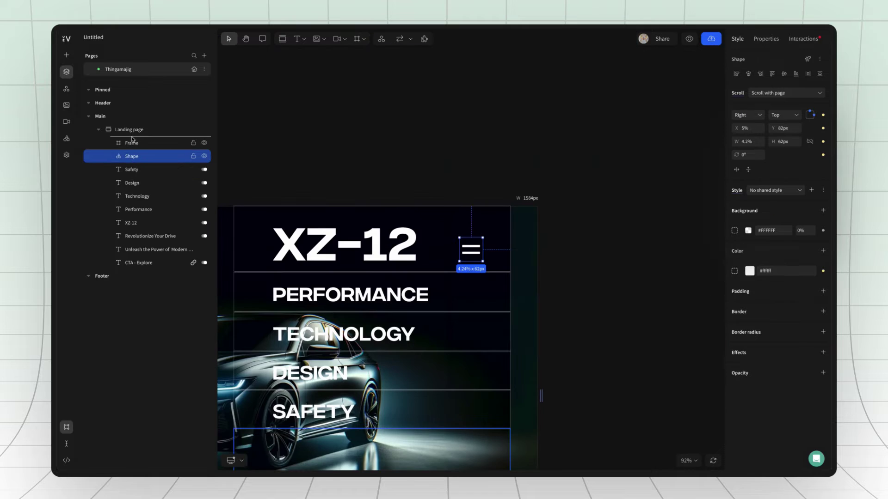
# Drag the Shape layer above Frame in the Layers panel.
pyautogui.moveTo(132, 139); pyautogui.dragTo(133, 140)
# Give the Frame and menu texts an auto layout at 50% width and 100% height.
pyautogui.click(132, 156)
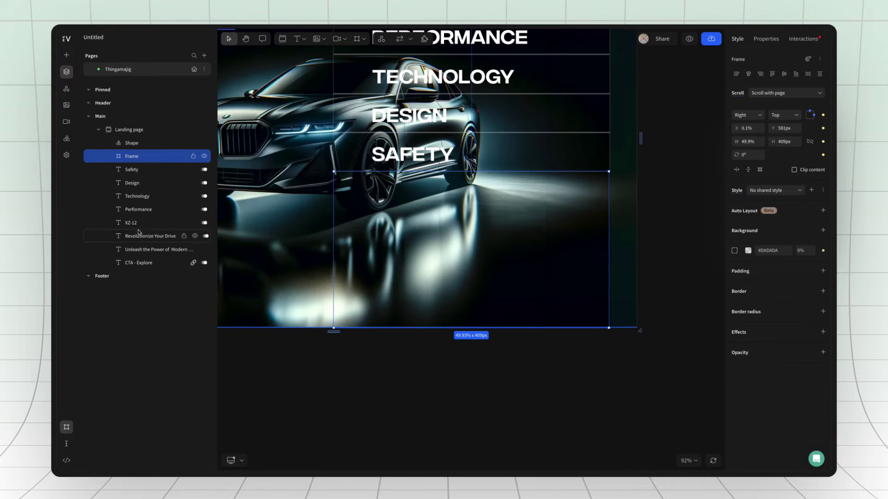
pyautogui.keyDown('shift'); pyautogui.click(132, 223); pyautogui.keyUp('shift')
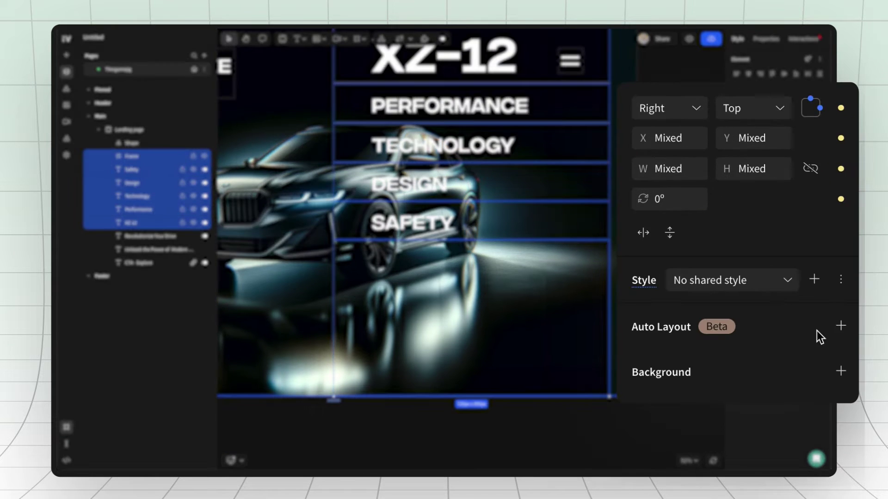
pyautogui.click(823, 210)
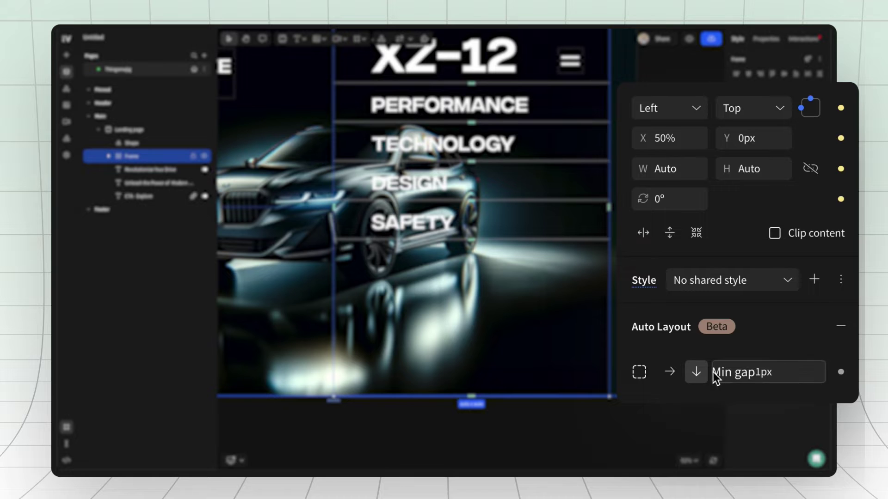
pyautogui.click(687, 171)
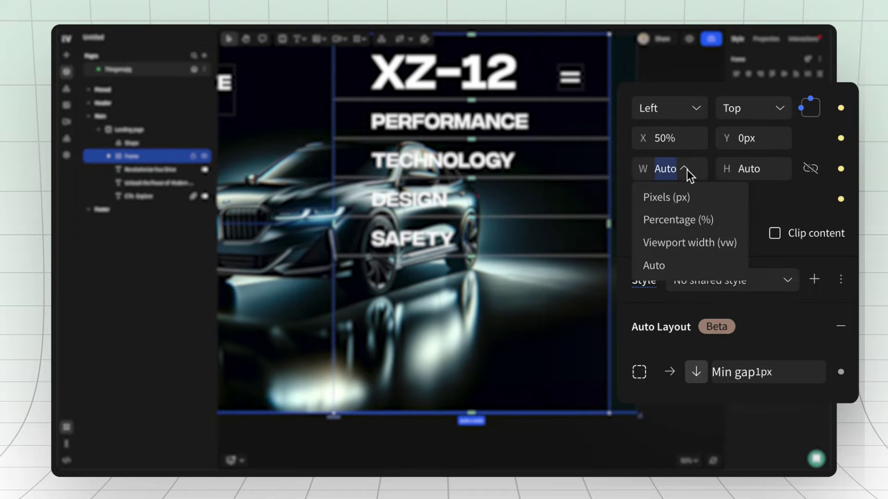
pyautogui.click(685, 220)
pyautogui.click(765, 171)
pyautogui.click(767, 226)
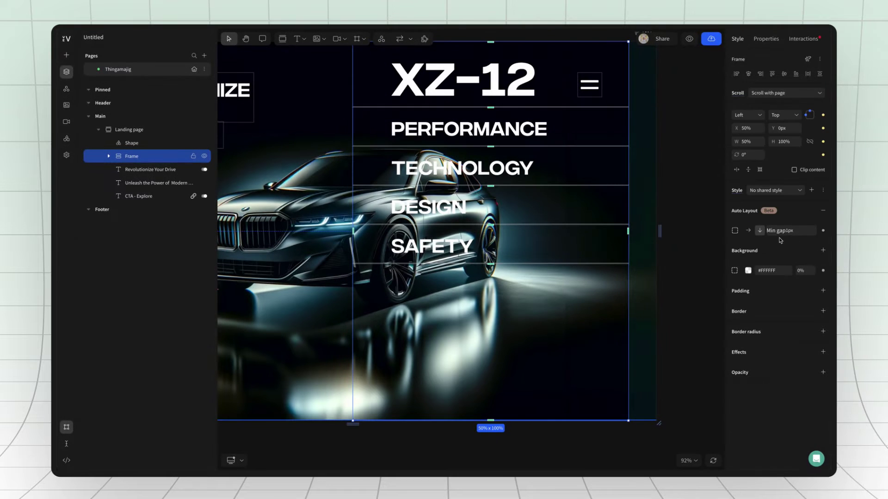
# Set the menu frame's background to #222222 at 90% opacity.
pyautogui.click(748, 271)
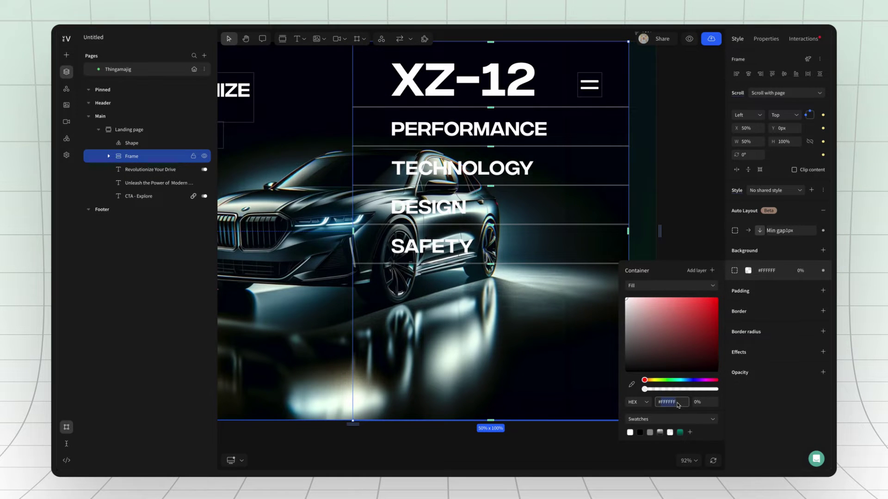
pyautogui.write('222222')
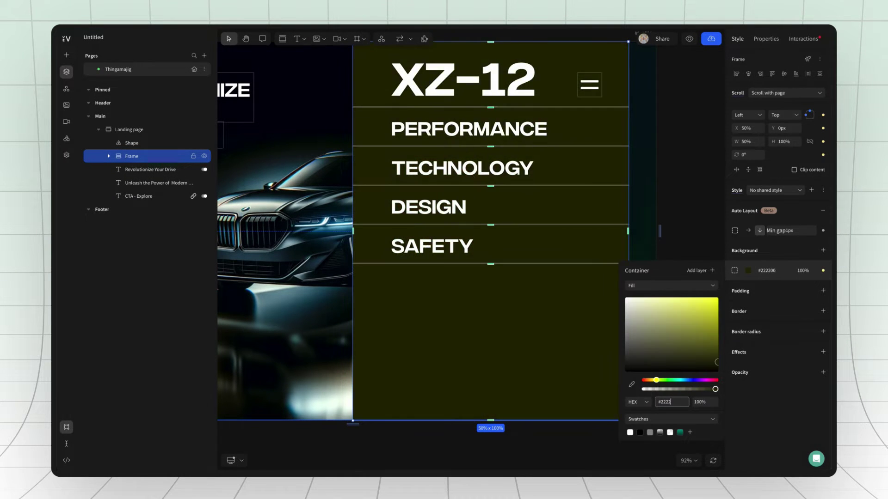
pyautogui.press('Tab')
pyautogui.write('90')
pyautogui.click(632, 385)
pyautogui.click(371, 111)
pyautogui.press('Escape')
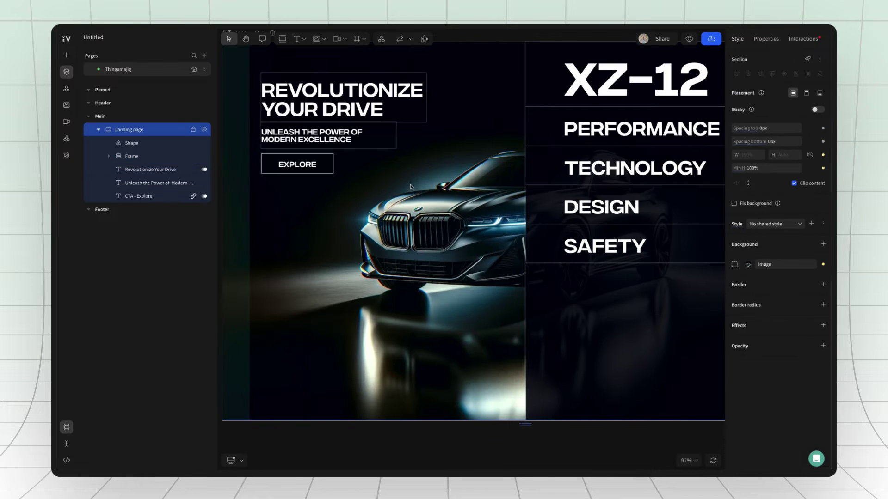
# Add a car image at 50% width, full height, aligned to X 0px.
pyautogui.moveTo(318, 39); pyautogui.dragTo(413, 166)
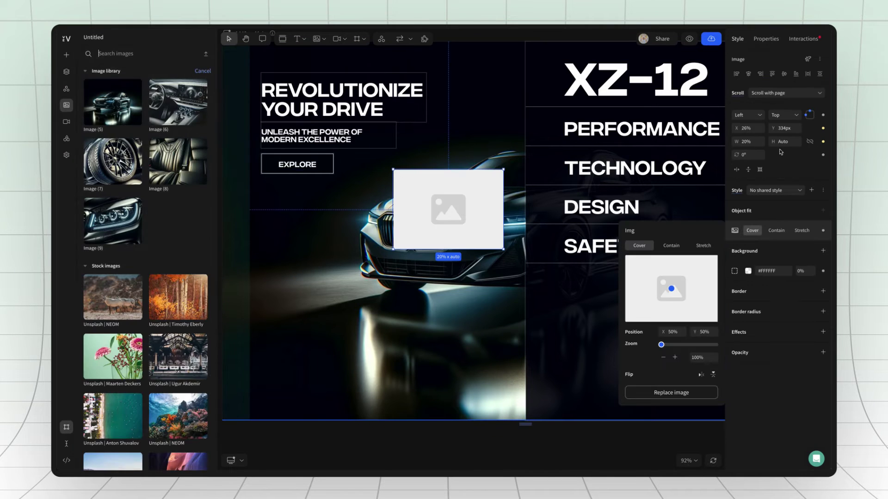
pyautogui.click(748, 170)
pyautogui.click(746, 142)
pyautogui.write('50')
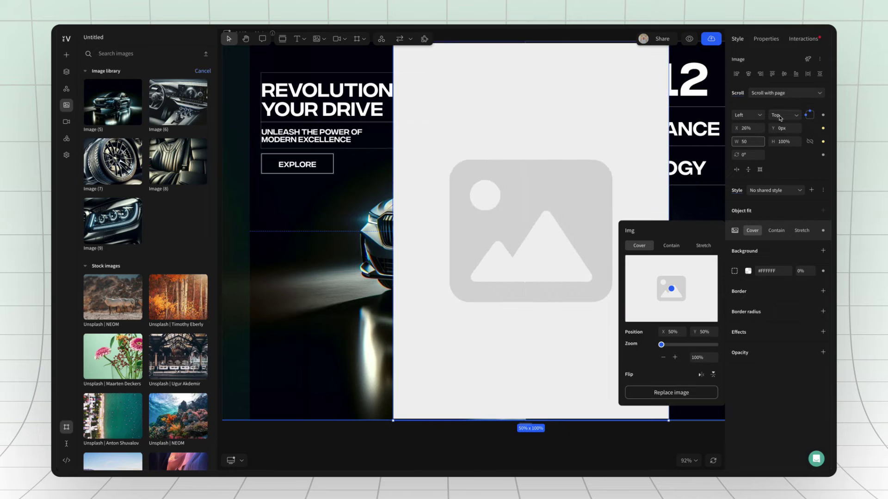
pyautogui.click(737, 75)
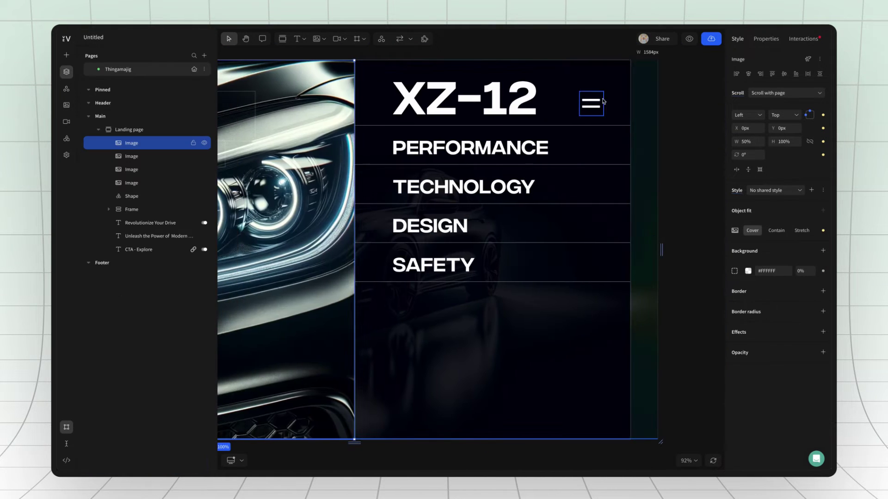
pyautogui.click(110, 210)
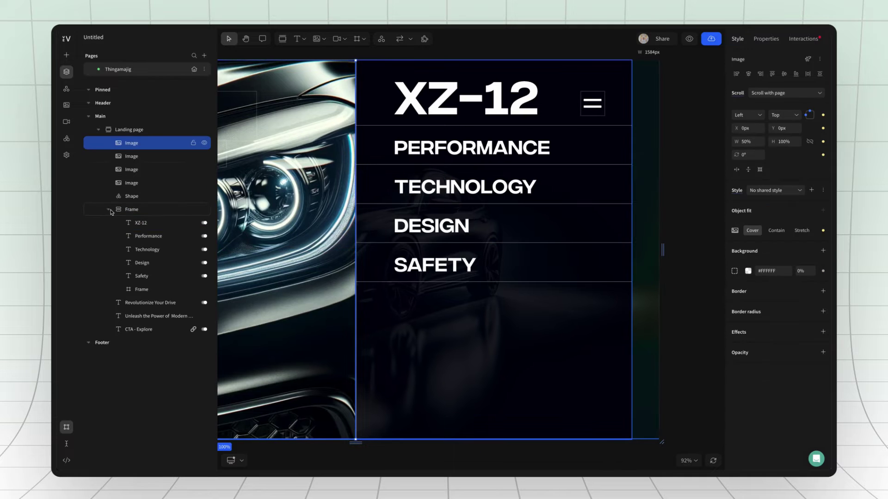
# Wrap the layers in a frame named menu and rename the images image1 to image4.
pyautogui.doubleClick(133, 145)
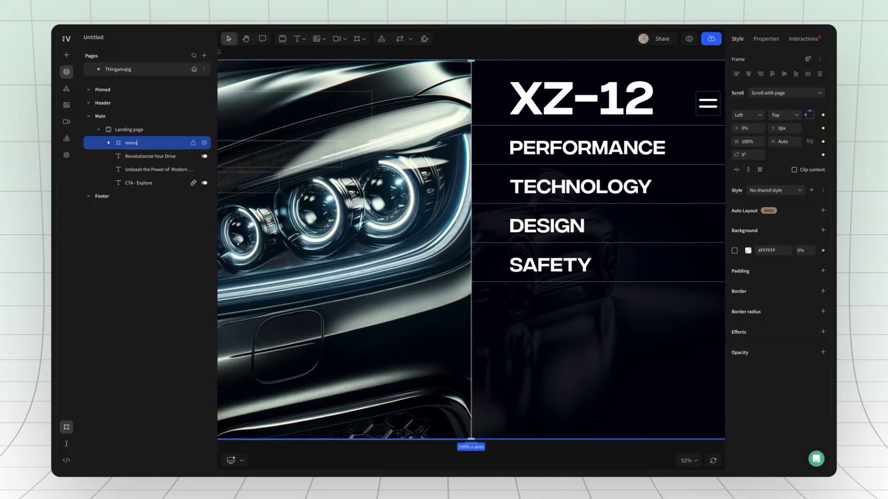
pyautogui.press('Tab')
pyautogui.write('1')
pyautogui.press('Tab')
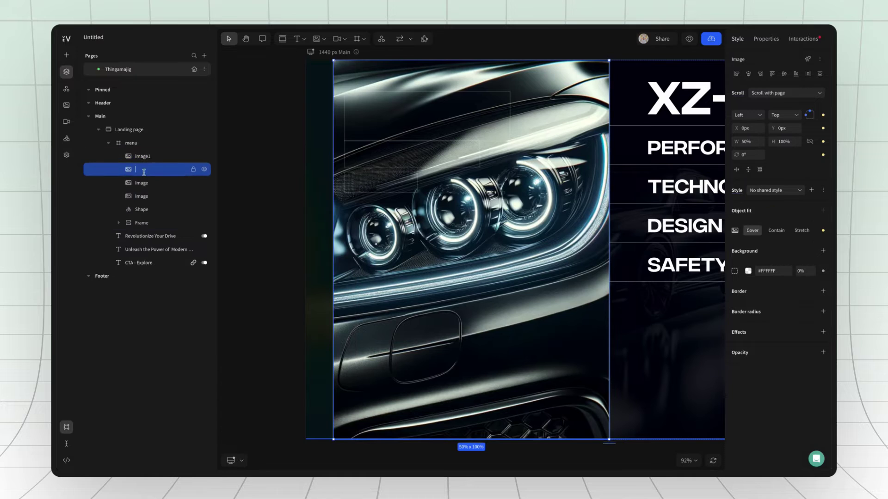
pyautogui.write('2')
pyautogui.press('Tab')
pyautogui.write('3')
pyautogui.press('Tab')
pyautogui.write('4')
# Name the shape layer open and collapse the menu frame.
pyautogui.press('Tab')
pyautogui.write('op')
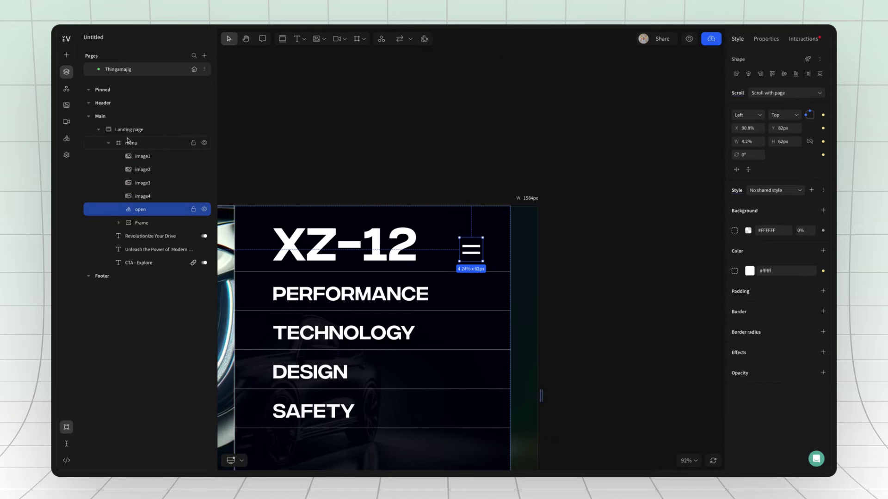
pyautogui.click(129, 141)
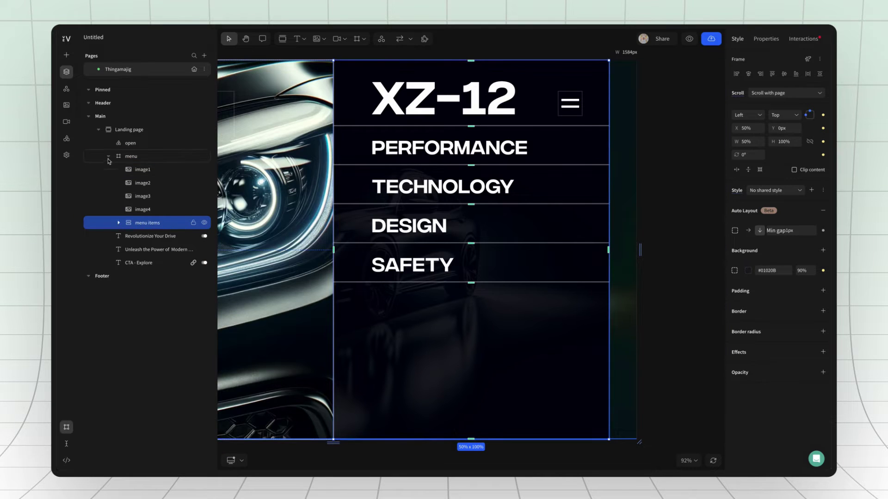
pyautogui.click(108, 157)
# Draw a new frame 110% tall with a transparent fill and background blur.
pyautogui.moveTo(357, 39); pyautogui.dragTo(314, 141)
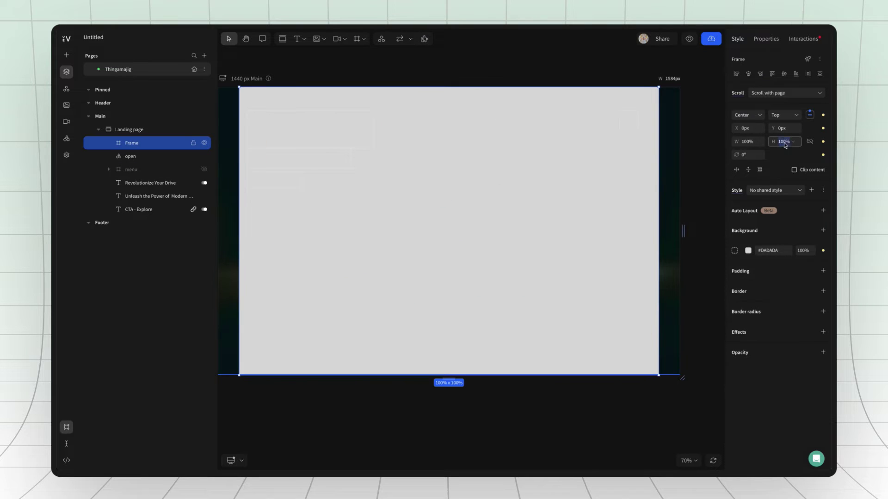
pyautogui.write('110')
pyautogui.press('Return')
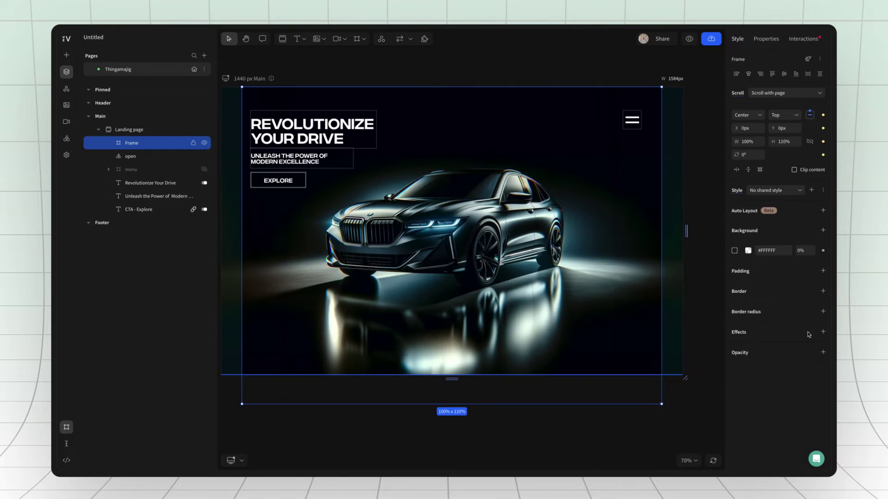
pyautogui.click(822, 331)
pyautogui.click(701, 392)
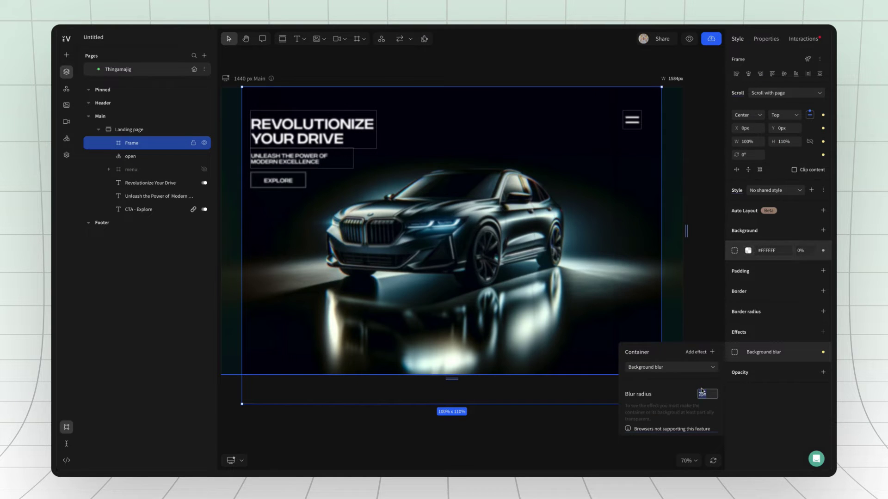
# Rename the frame blurbox, move it below menu, hide it, and show menu.
pyautogui.doubleClick(128, 144)
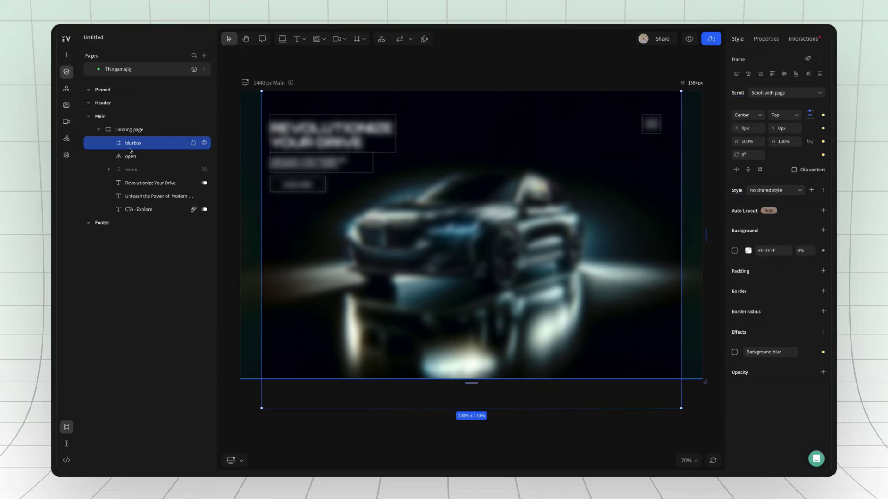
pyautogui.moveTo(137, 171); pyautogui.dragTo(139, 169)
pyautogui.click(204, 169)
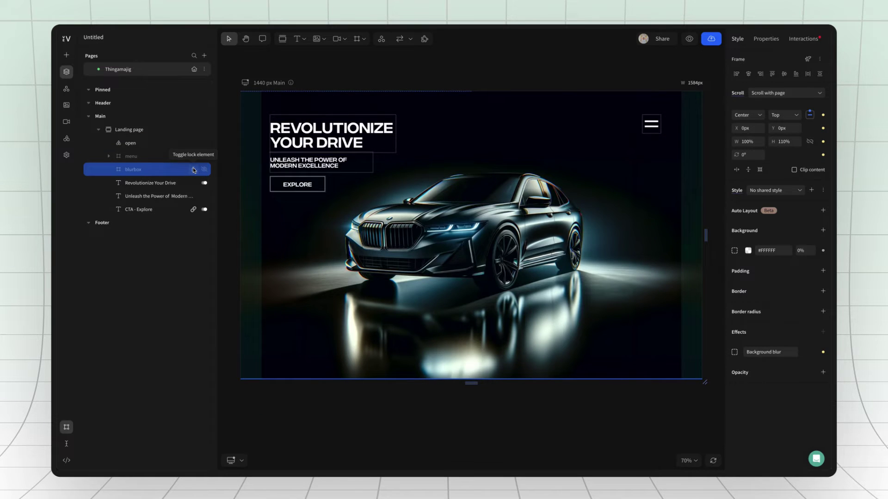
pyautogui.click(168, 161)
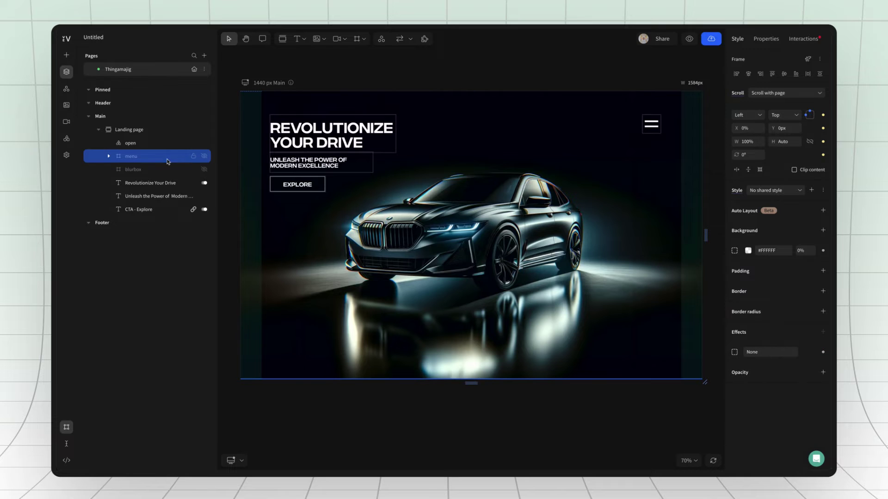
pyautogui.click(203, 157)
# Give Performance and the following menu texts staggered load animations.
pyautogui.click(587, 165)
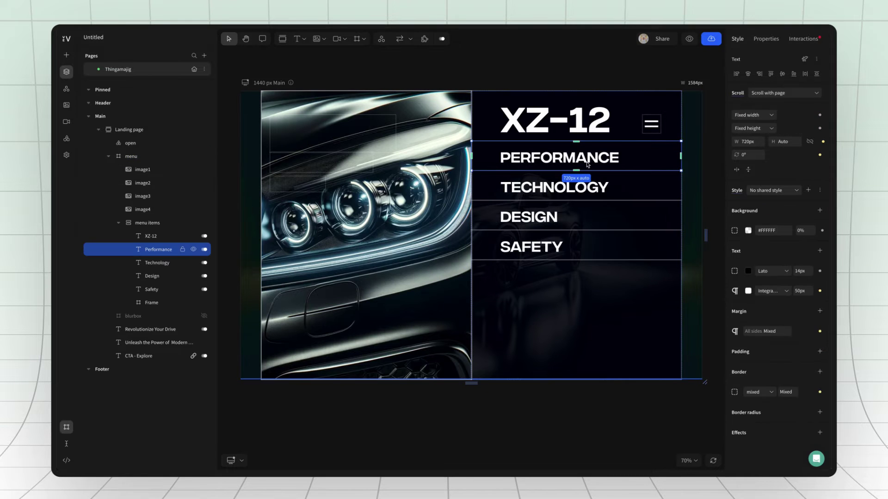
pyautogui.click(441, 39)
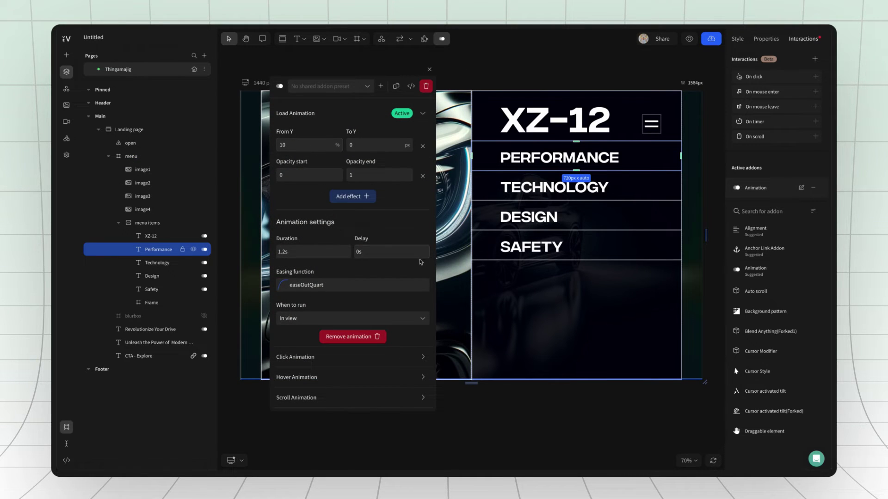
pyautogui.click(538, 187)
pyautogui.press('Tab')
pyautogui.press('Tab')
pyautogui.press('Escape')
# Hide and collapse the menu group, then copy and paste the hamburger icon.
pyautogui.click(203, 224)
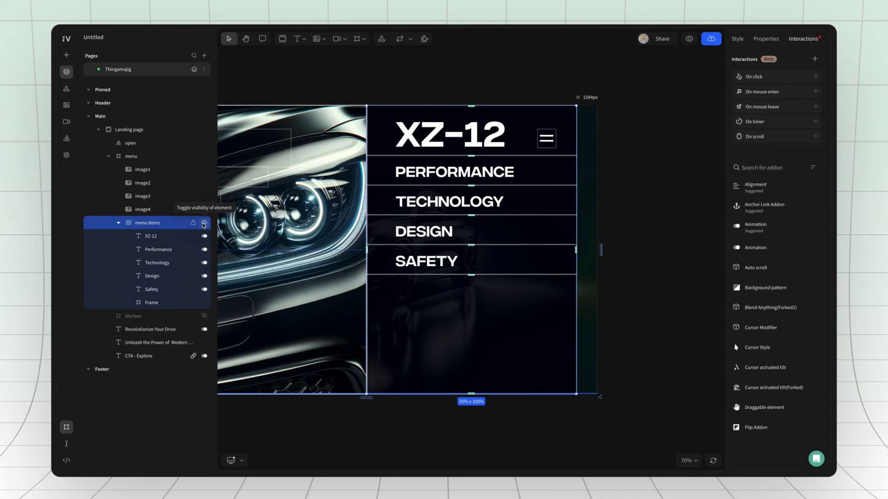
pyautogui.click(181, 157)
pyautogui.click(109, 157)
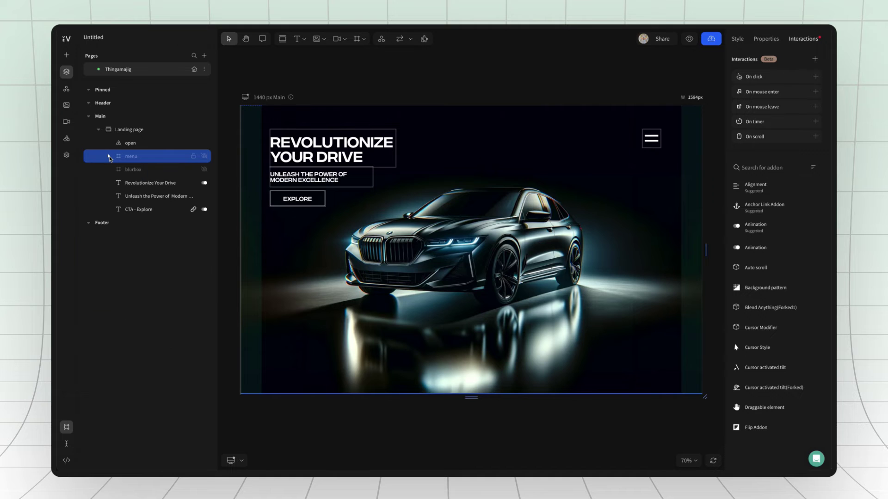
pyautogui.click(657, 141)
pyautogui.hotkey('ctrl', 'c')
pyautogui.hotkey('ctrl', 'v')
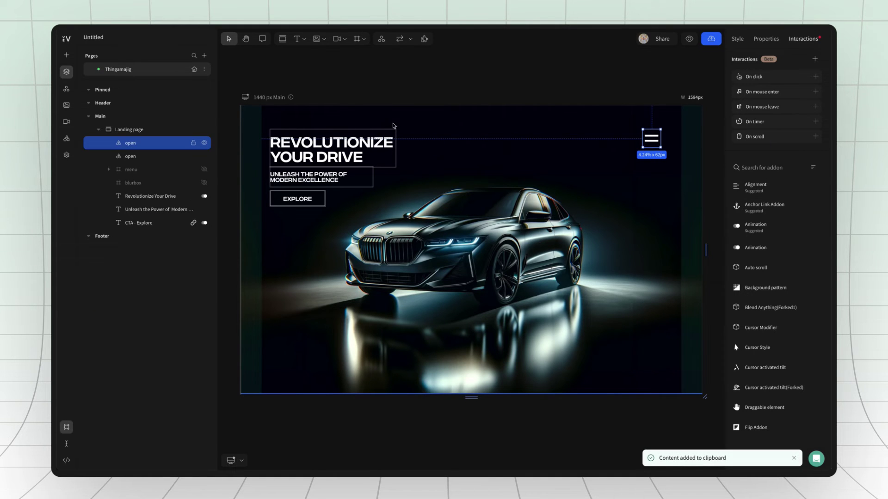
# Turn the copied icon into a Not Equal light shape named close inside the menu frame.
pyautogui.doubleClick(652, 139)
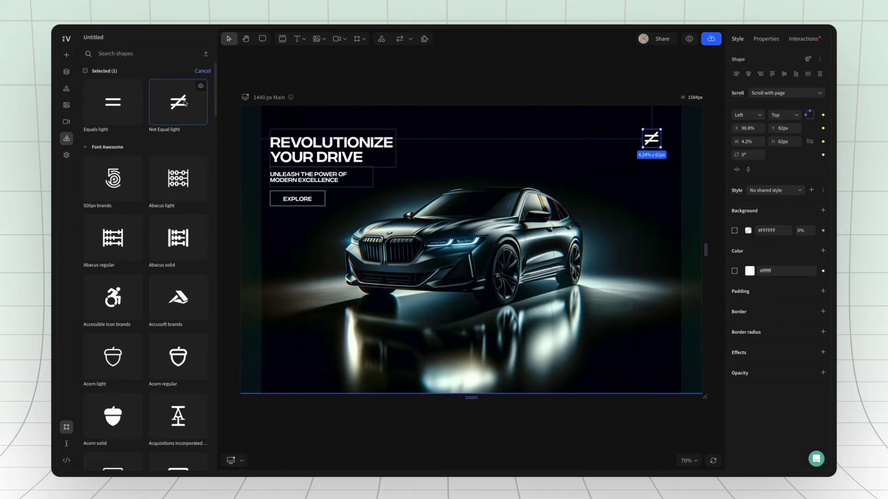
pyautogui.click(420, 209)
pyautogui.click(66, 72)
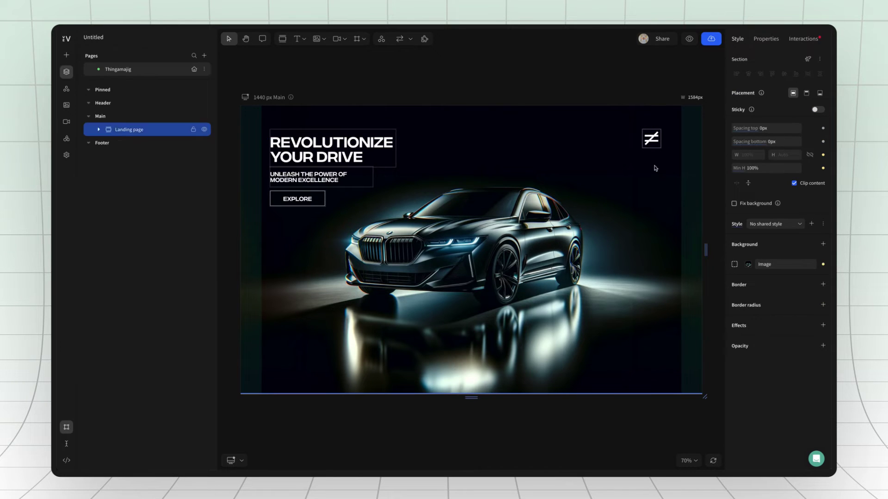
pyautogui.click(130, 143)
pyautogui.doubleClick(131, 143)
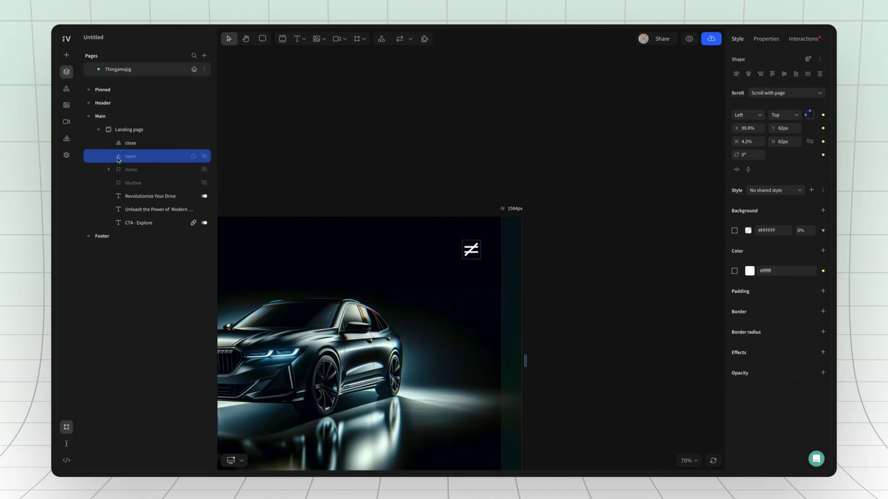
pyautogui.click(134, 145)
pyautogui.moveTo(137, 148); pyautogui.dragTo(143, 179)
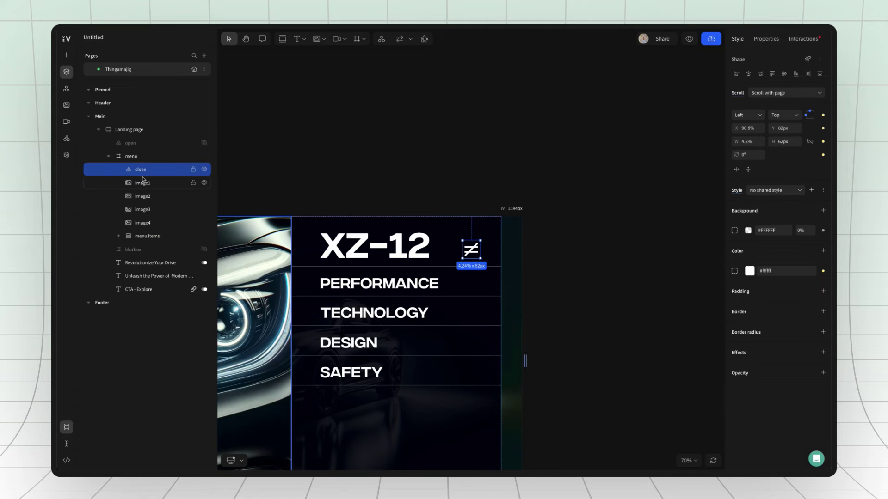
pyautogui.click(205, 143)
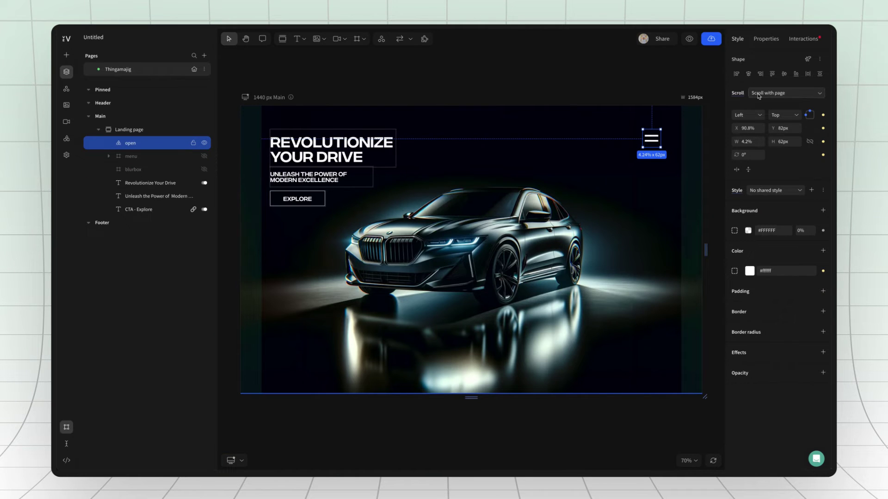
# Add On click interactions to open that show menu and hide open itself.
pyautogui.click(803, 39)
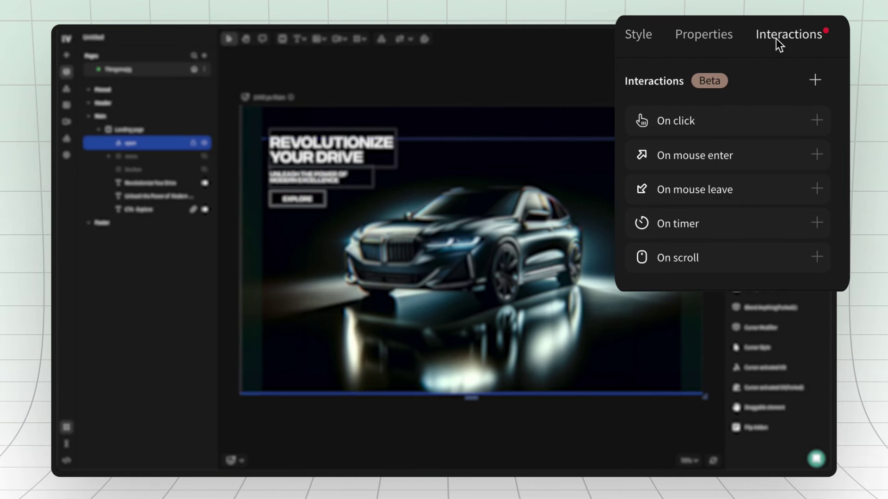
pyautogui.click(779, 120)
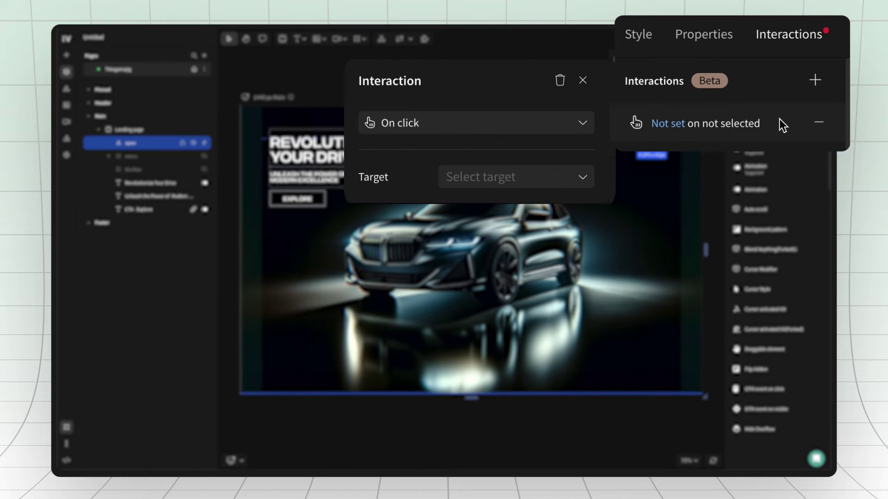
pyautogui.click(521, 177)
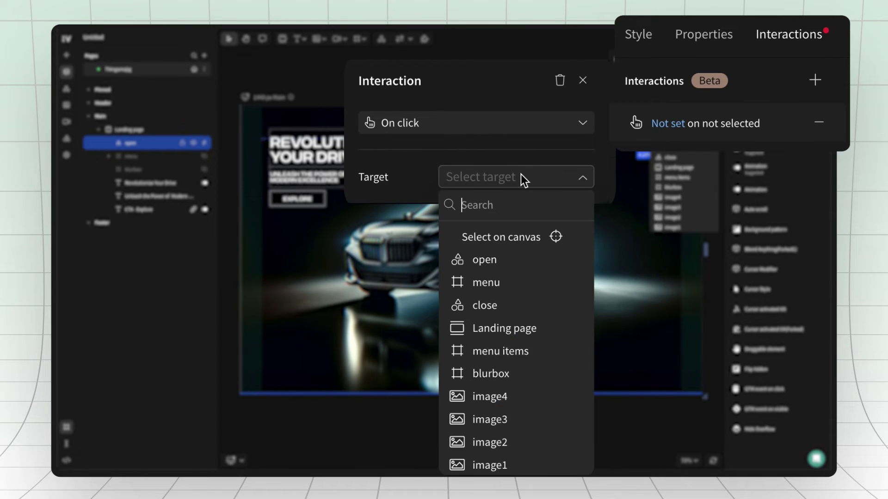
pyautogui.click(494, 281)
pyautogui.click(479, 207)
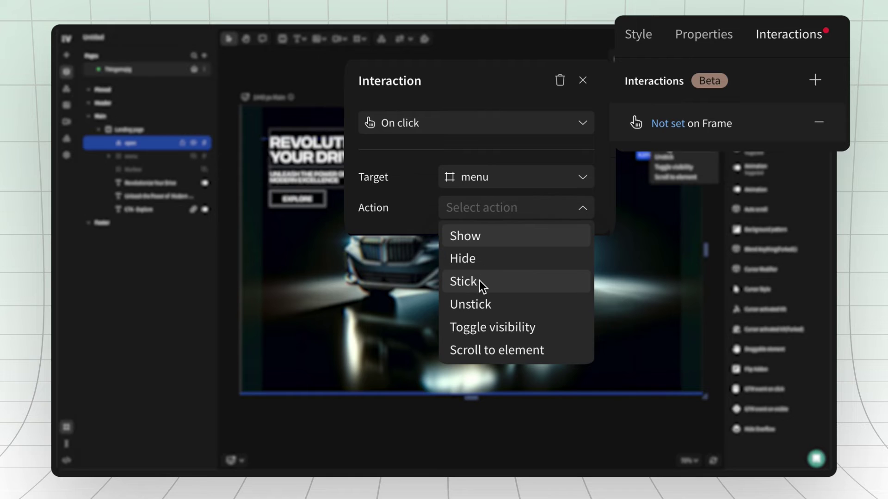
pyautogui.click(481, 236)
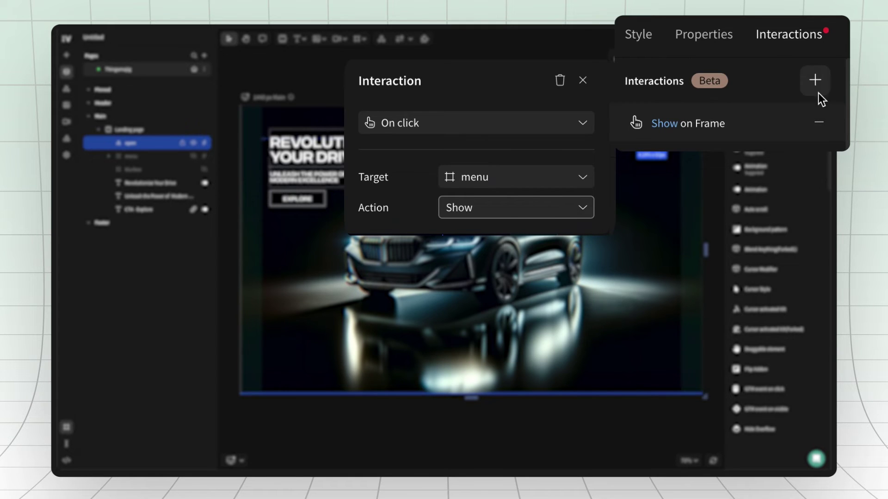
pyautogui.click(815, 60)
pyautogui.click(684, 101)
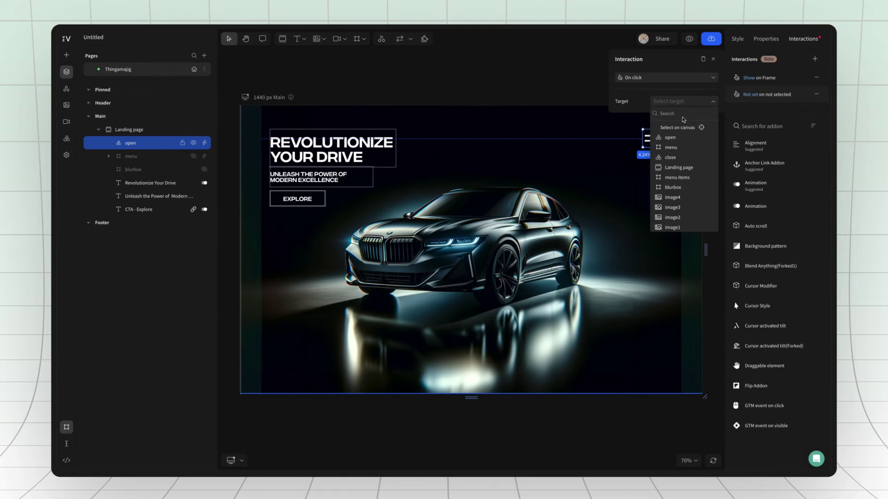
pyautogui.click(670, 138)
pyautogui.click(683, 114)
pyautogui.click(666, 138)
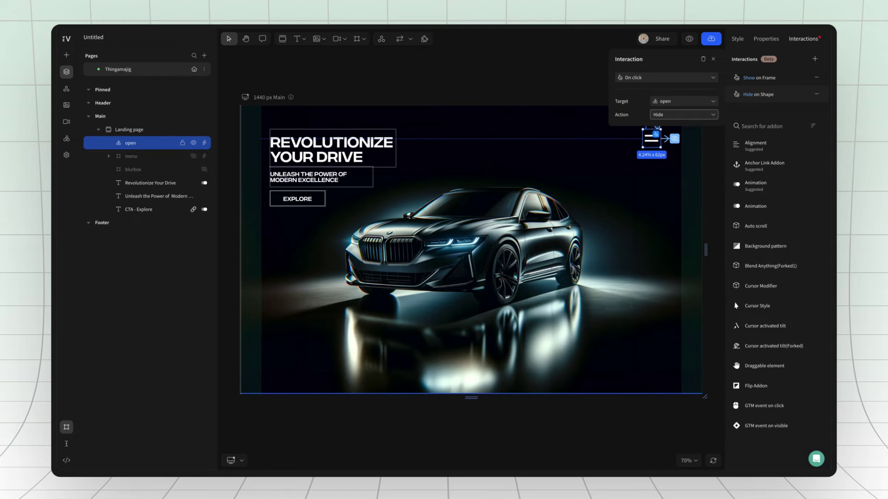
# Add two more On click interactions that show close and show blurbox.
pyautogui.click(814, 60)
pyautogui.click(683, 102)
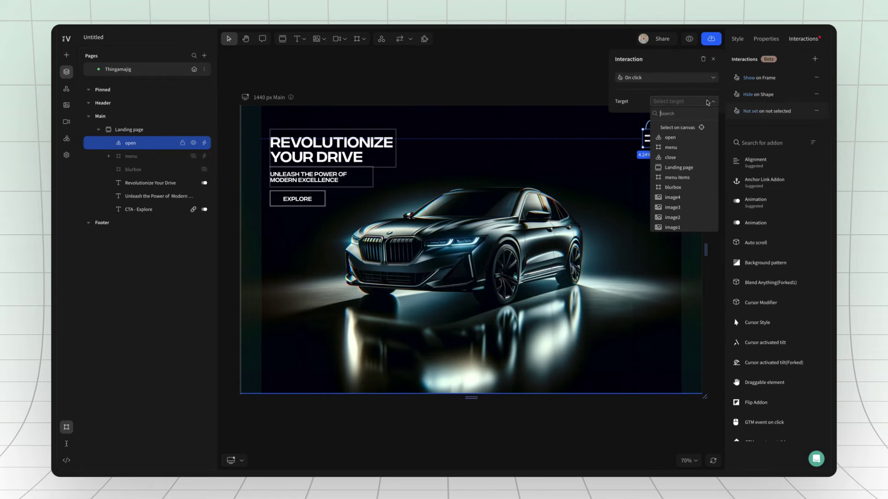
pyautogui.click(665, 158)
pyautogui.click(683, 114)
pyautogui.click(666, 129)
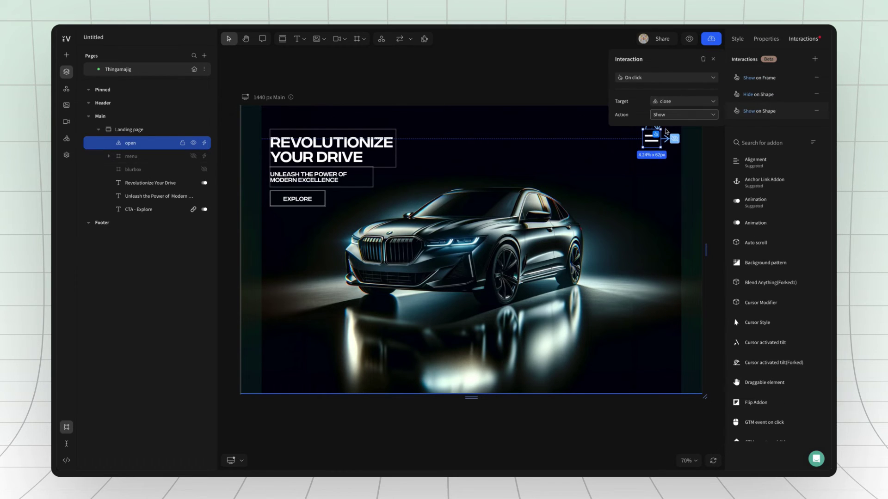
pyautogui.click(819, 61)
pyautogui.click(683, 102)
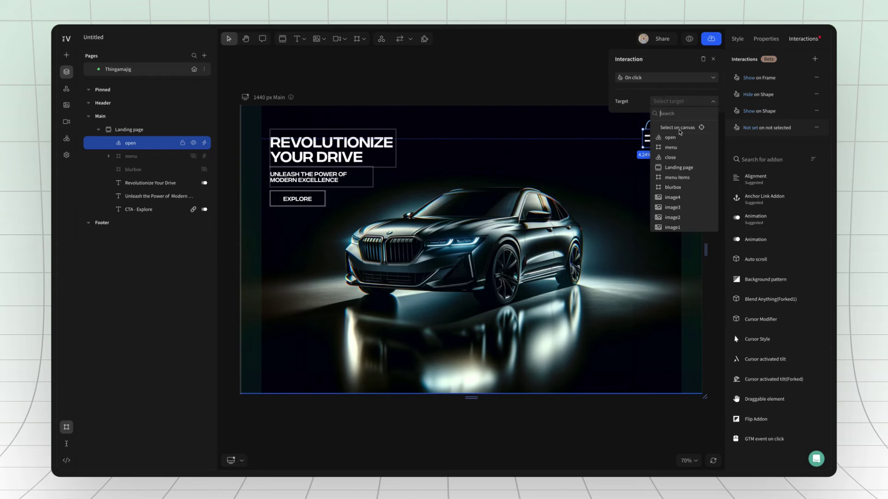
pyautogui.click(680, 188)
pyautogui.click(684, 115)
pyautogui.click(666, 130)
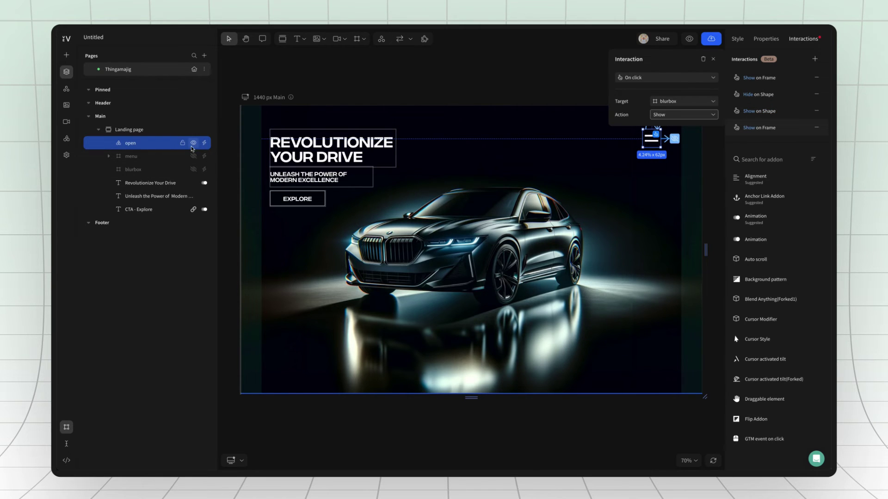
# Make the menu frame visible again, expand it and select the close icon layer.
pyautogui.click(188, 156)
pyautogui.click(193, 156)
pyautogui.click(108, 156)
pyautogui.click(202, 169)
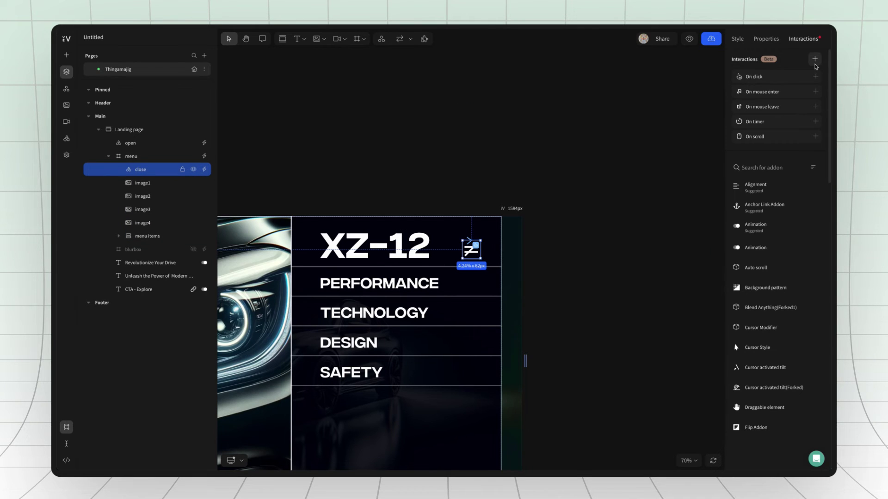
# Give the close icon on-click actions that show the hamburger icon and hide the blurbox.
pyautogui.click(795, 80)
pyautogui.click(771, 82)
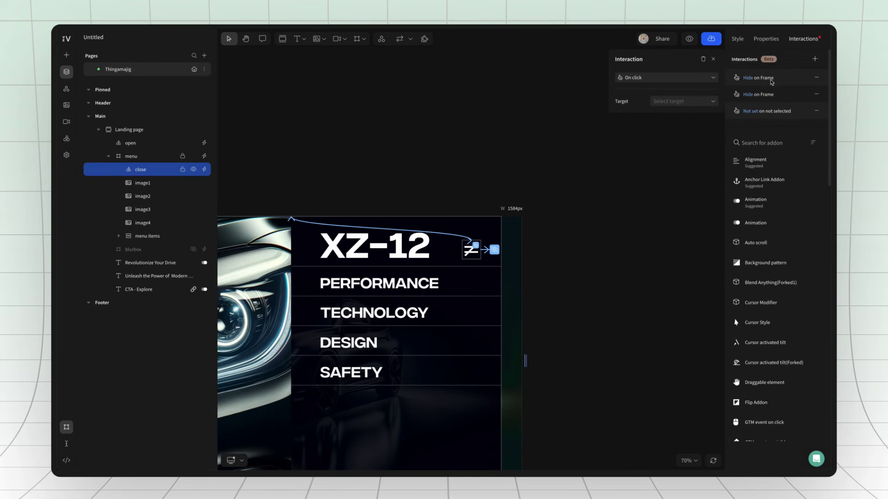
pyautogui.click(681, 103)
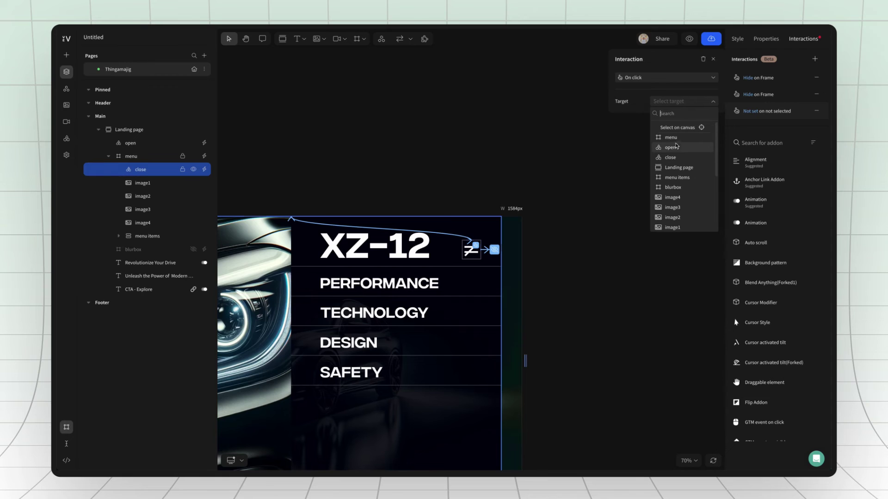
pyautogui.click(675, 149)
pyautogui.click(674, 121)
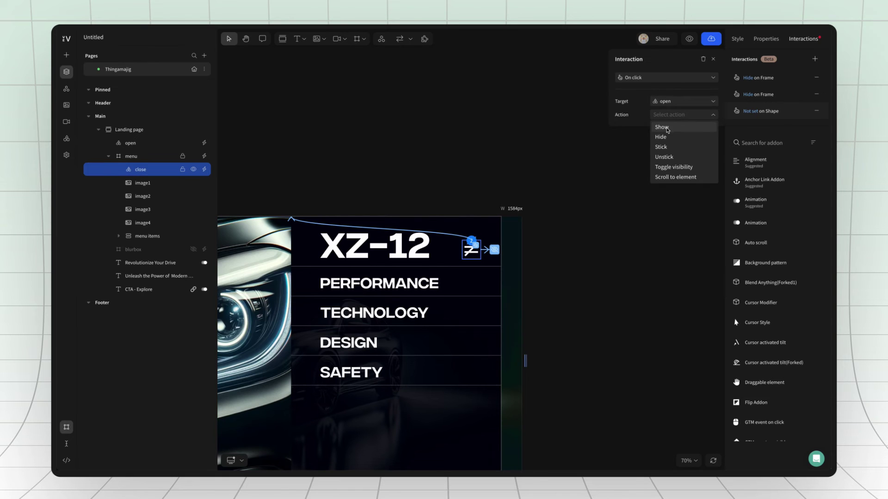
pyautogui.click(662, 128)
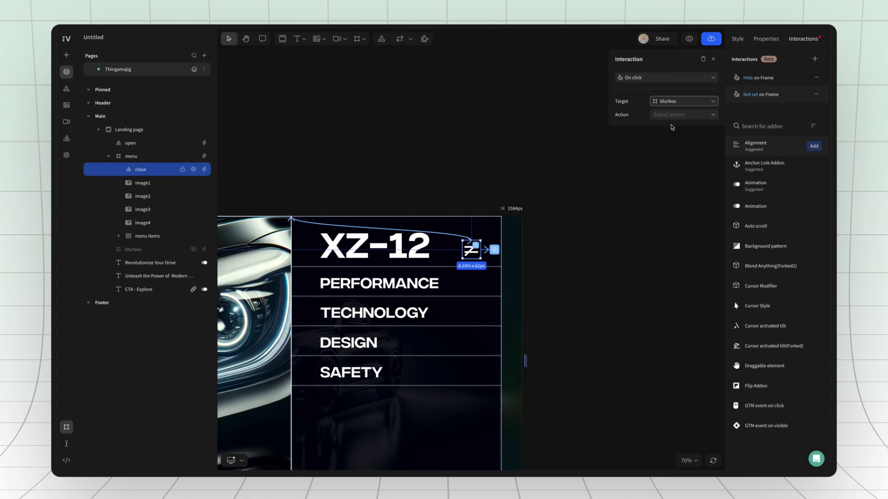
pyautogui.click(667, 114)
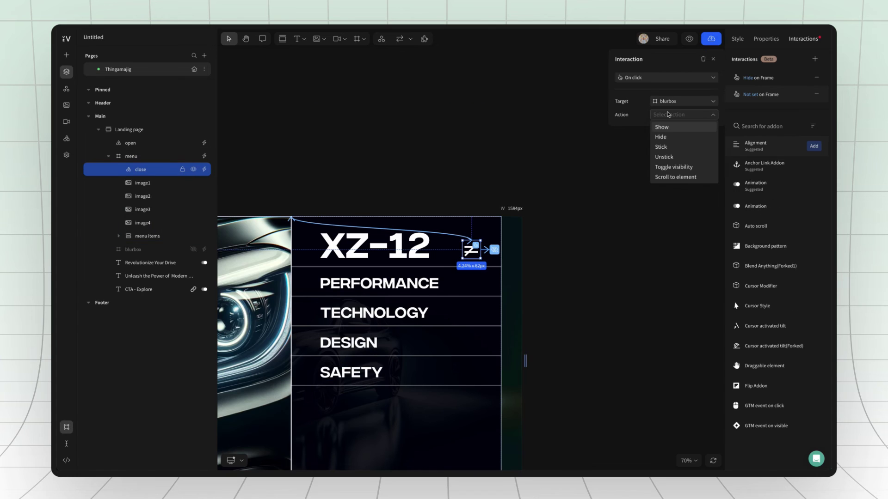
pyautogui.click(665, 137)
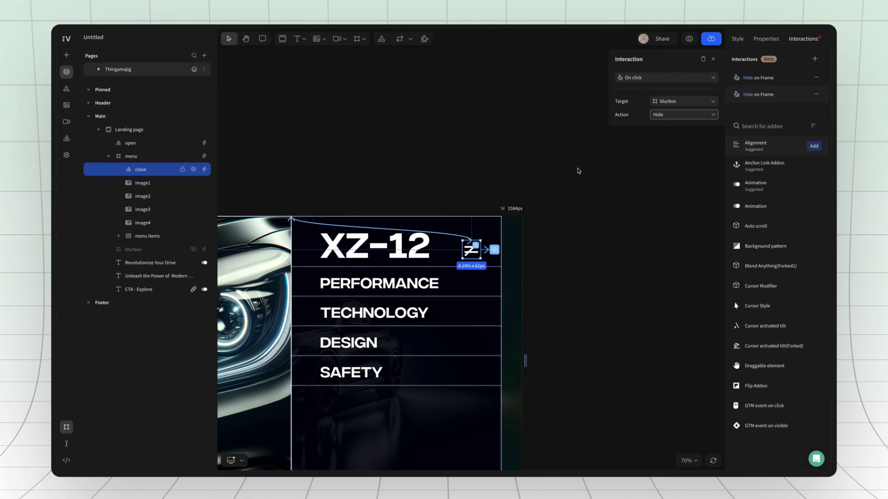
# Select the menu frame in the layers panel and collapse the menu group's layers.
pyautogui.hscroll(-5, 578, 171)
pyautogui.hscroll(3, 353, 203)
pyautogui.click(137, 157)
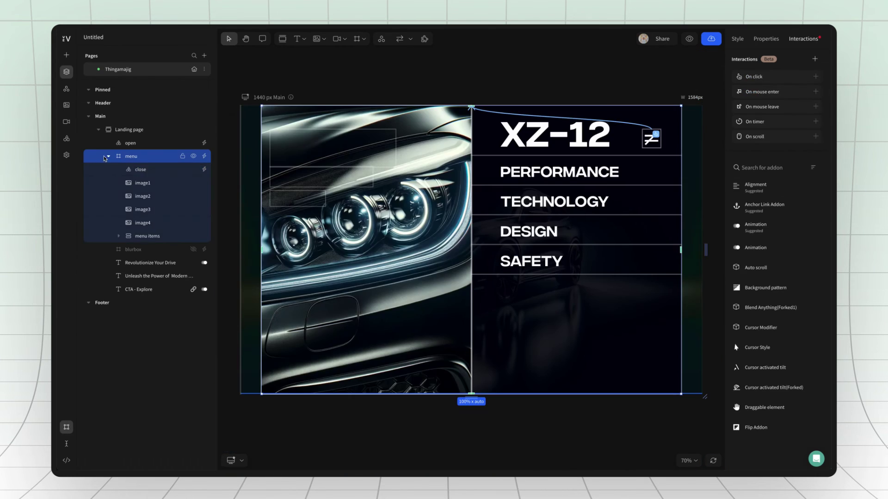
pyautogui.click(109, 156)
# Hide the menu layer, preview the page, and open the XZ-12 menu overlay from the hamburger icon.
pyautogui.click(193, 156)
pyautogui.hotkey('ctrl', 'shift', 'p')
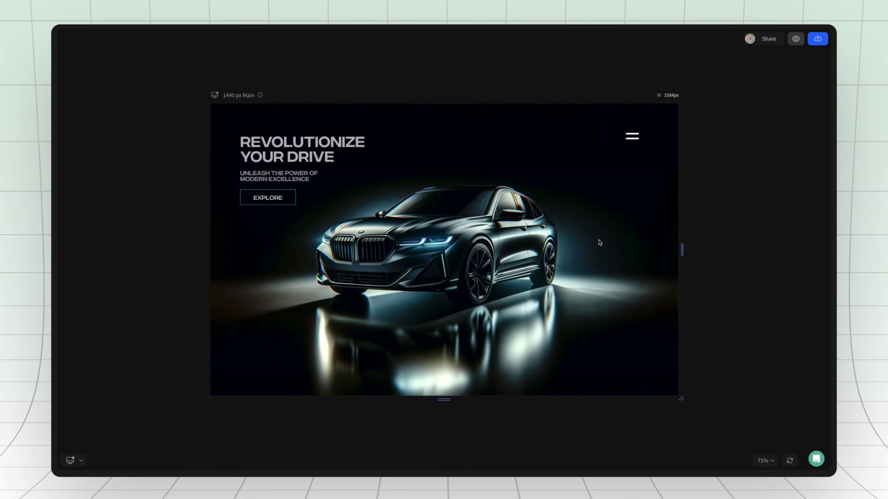
pyautogui.click(634, 140)
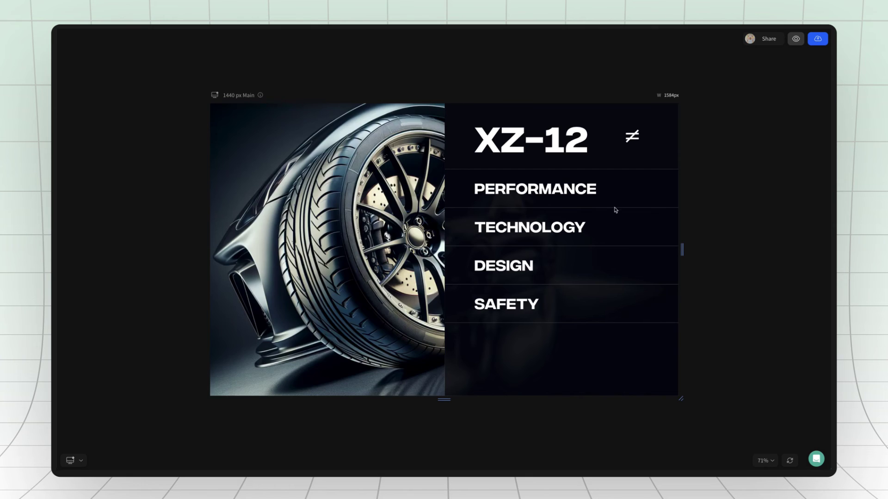